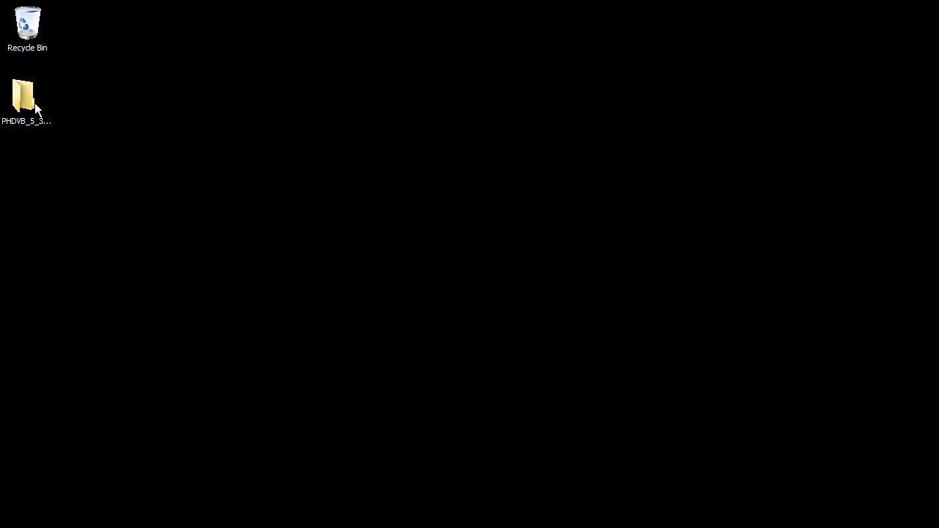
# - Open the PHDVB_5_3_0_Update_VMware folders and launch PHDVB_Exporter_Install
pyautogui.doubleClick(24, 99)
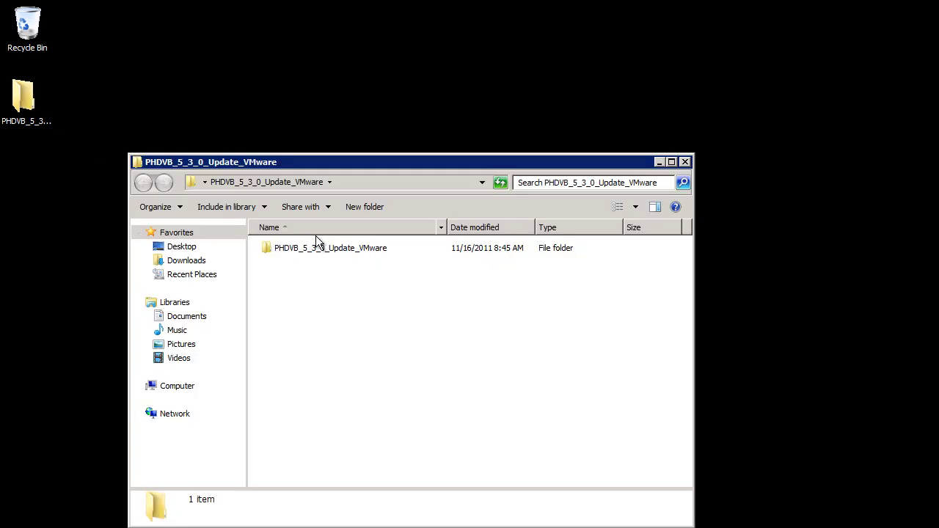
pyautogui.doubleClick(347, 251)
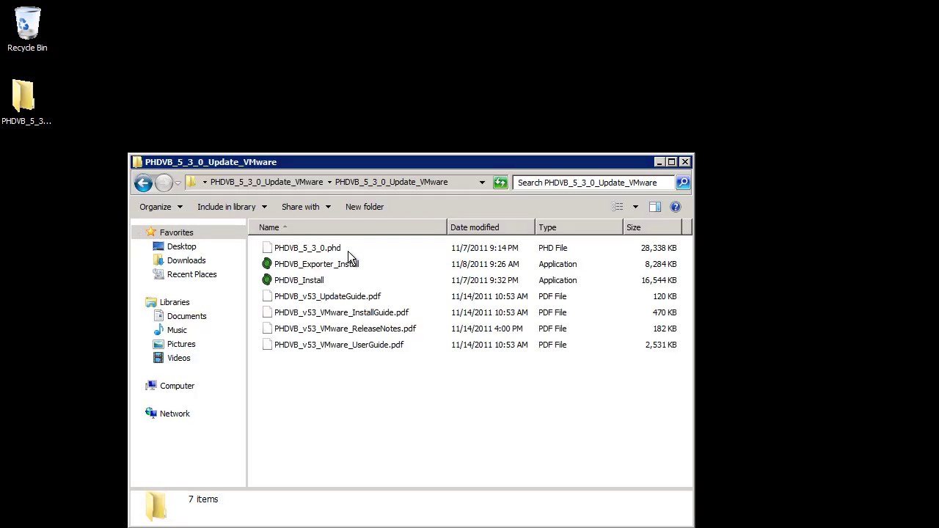
pyautogui.click(312, 266)
pyautogui.doubleClick(311, 267)
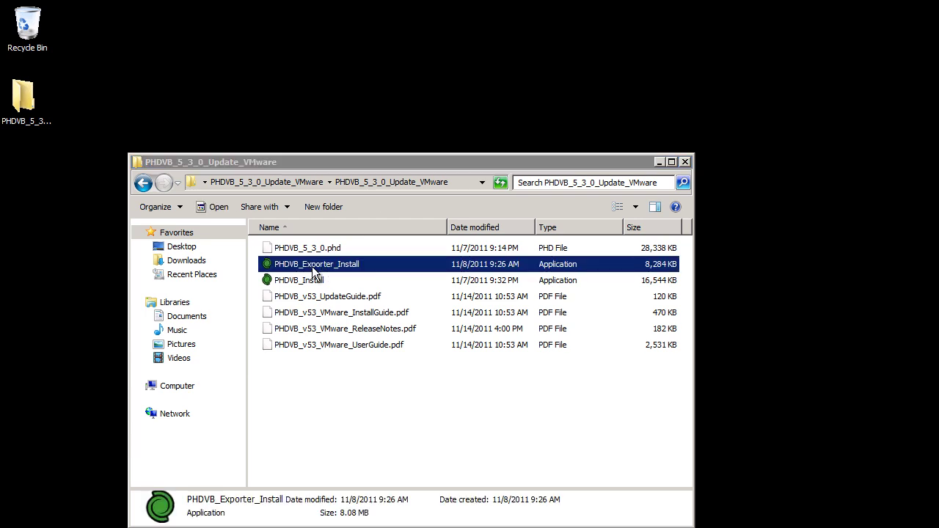
# - Accept the license and install the Exporter 5.3.0 into the default folder, then finish
pyautogui.moveTo(581, 253); pyautogui.dragTo(382, 178)
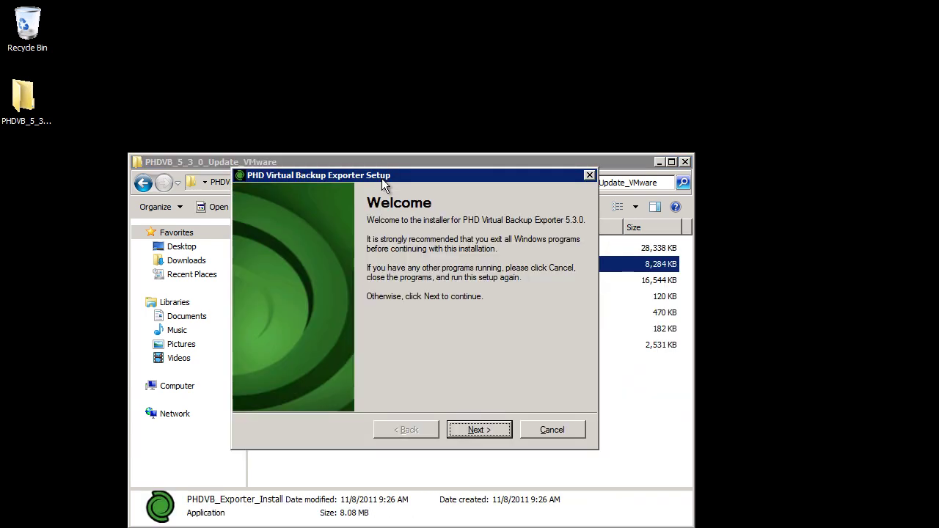
pyautogui.click(501, 428)
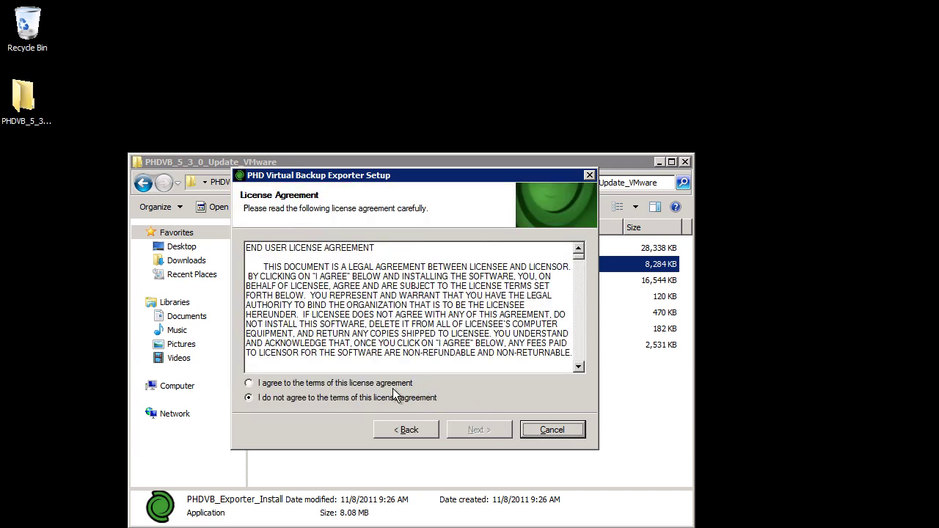
pyautogui.click(344, 383)
pyautogui.click(499, 430)
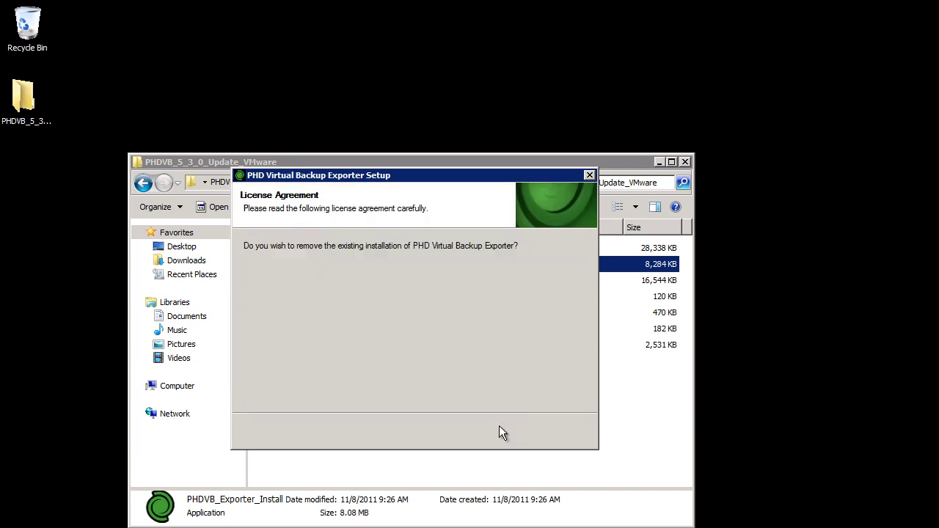
pyautogui.click(502, 432)
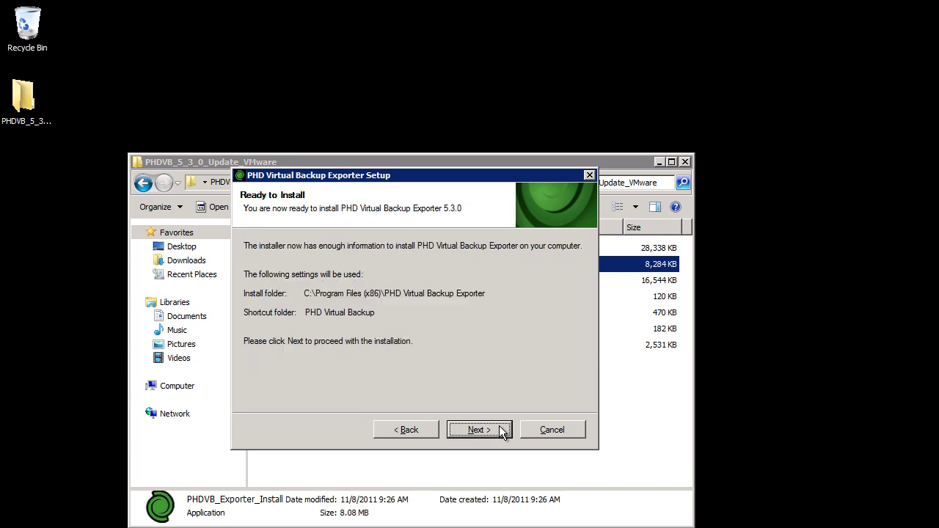
pyautogui.click(502, 431)
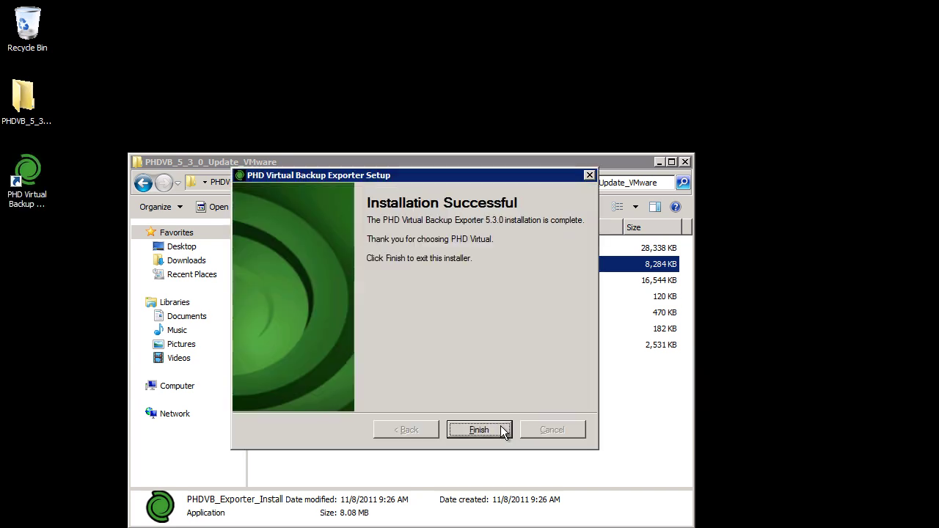
pyautogui.click(479, 430)
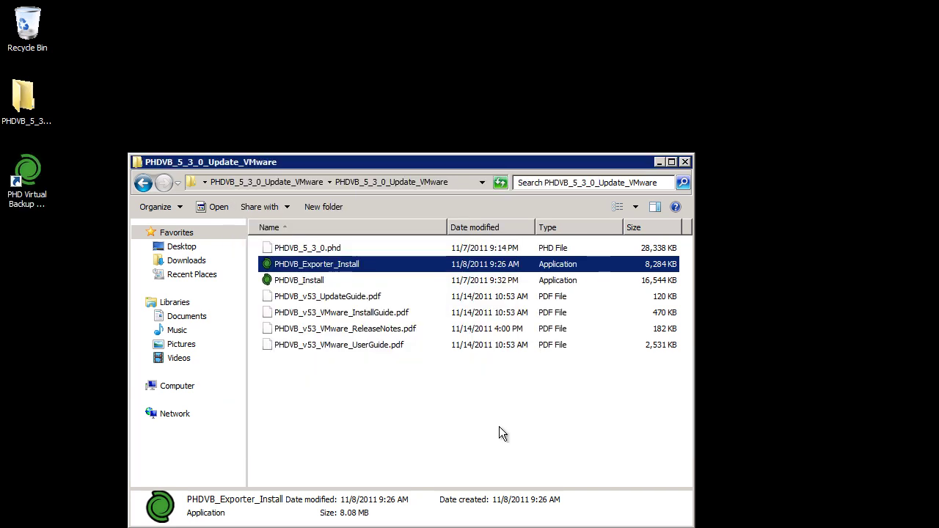
# - Close the update folder and create an exported_backups folder on Local Disk (C:)
pyautogui.click(684, 162)
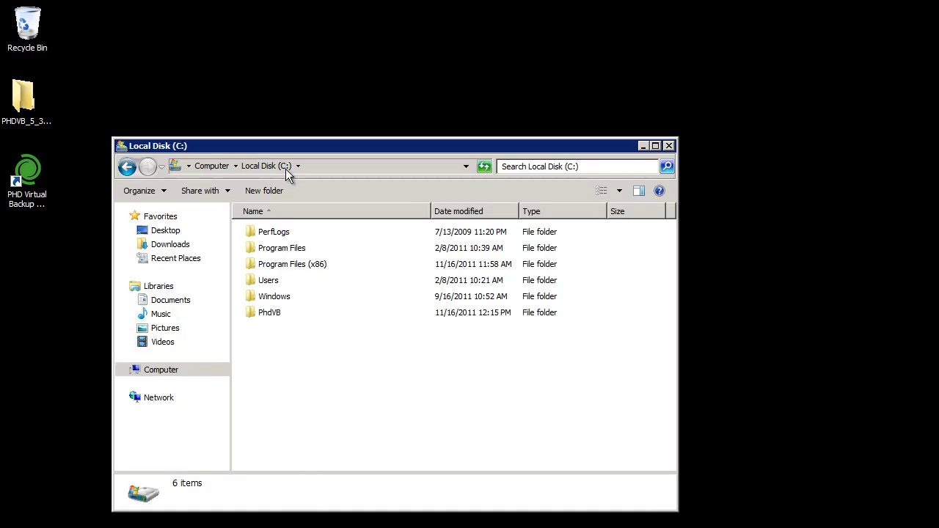
pyautogui.rightClick(269, 355)
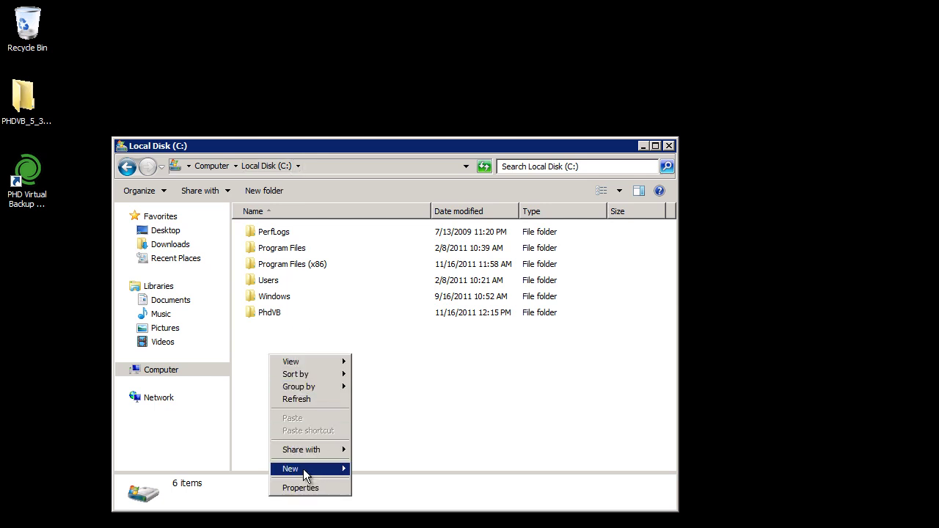
pyautogui.moveTo(303, 468)
pyautogui.click(378, 470)
pyautogui.write('exported_backups')
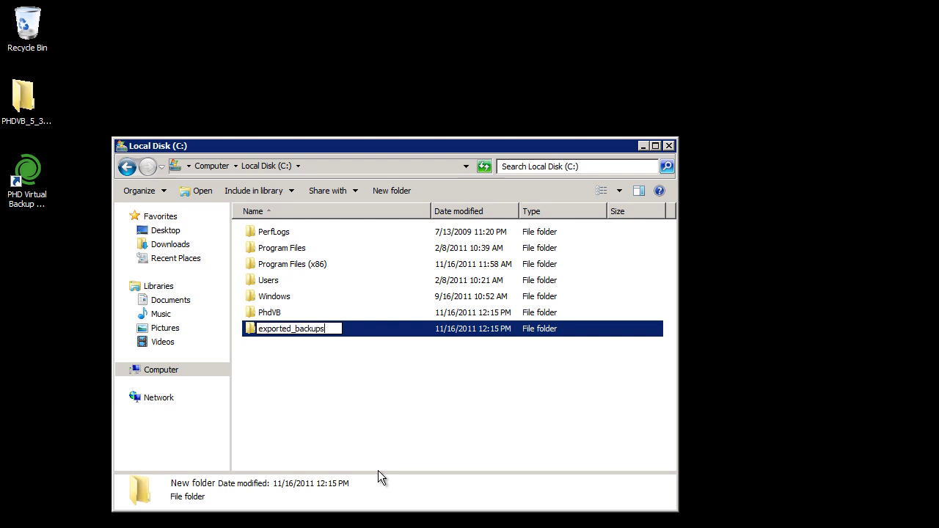
pyautogui.press('Return')
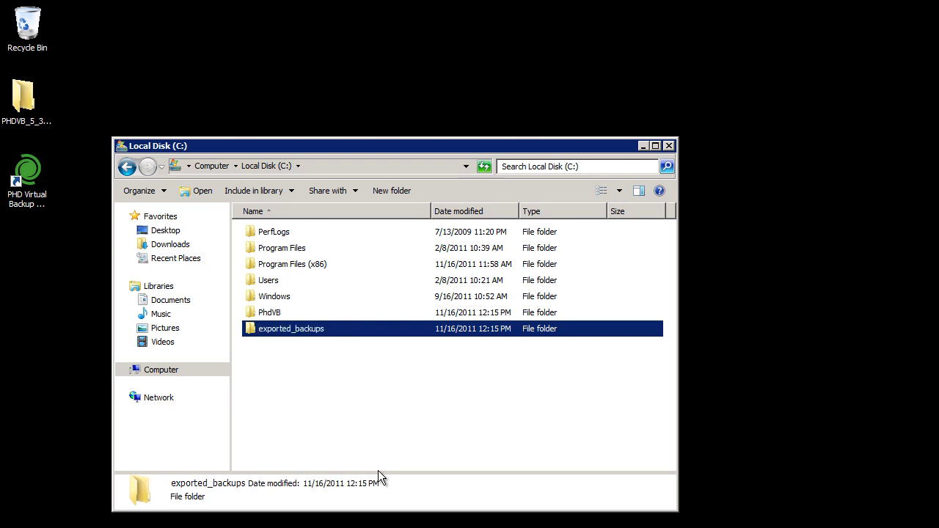
# - Launch the Exporter and name the staging location 'Exported Backups' in Configuration
pyautogui.doubleClick(27, 176)
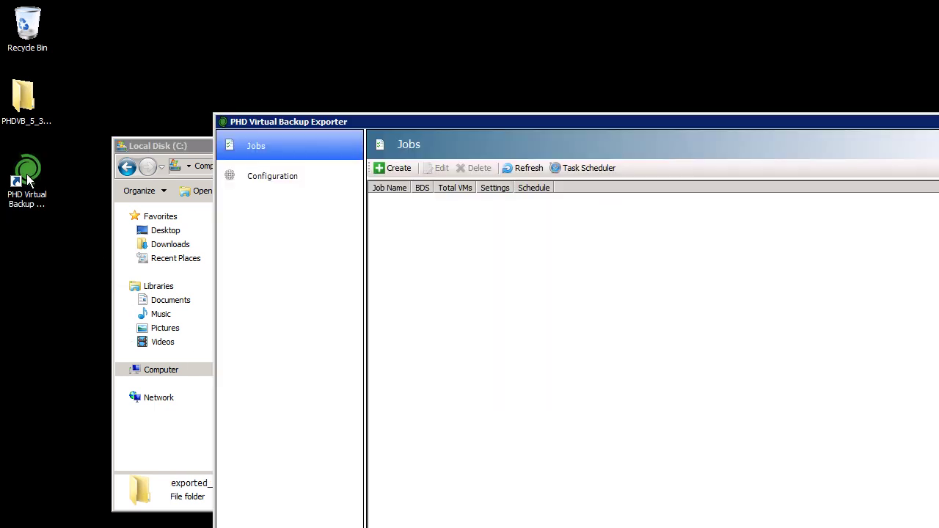
pyautogui.moveTo(738, 126); pyautogui.dragTo(601, 10)
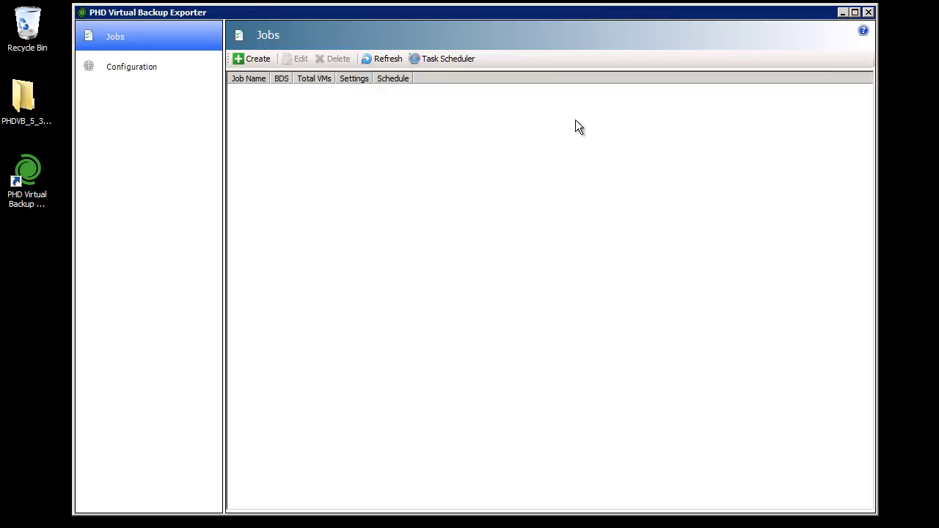
pyautogui.click(142, 65)
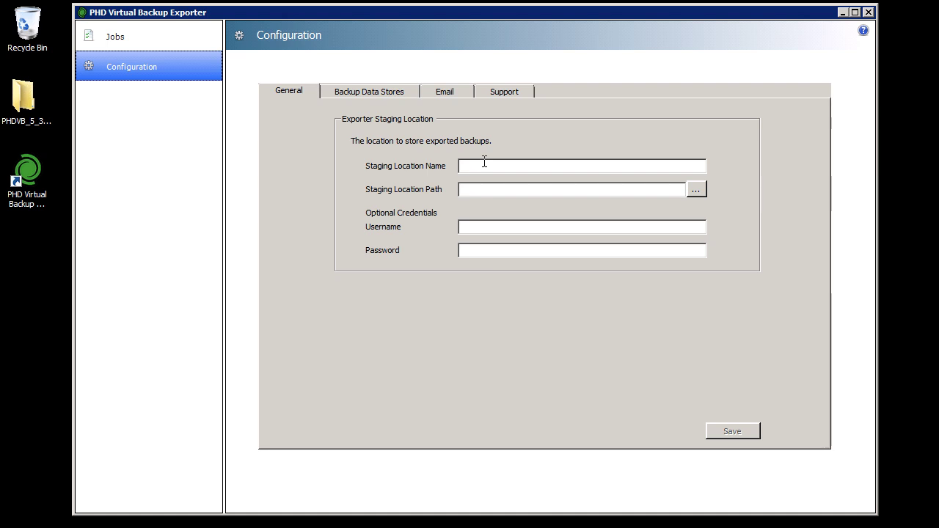
pyautogui.click(484, 165)
pyautogui.write('Expor')
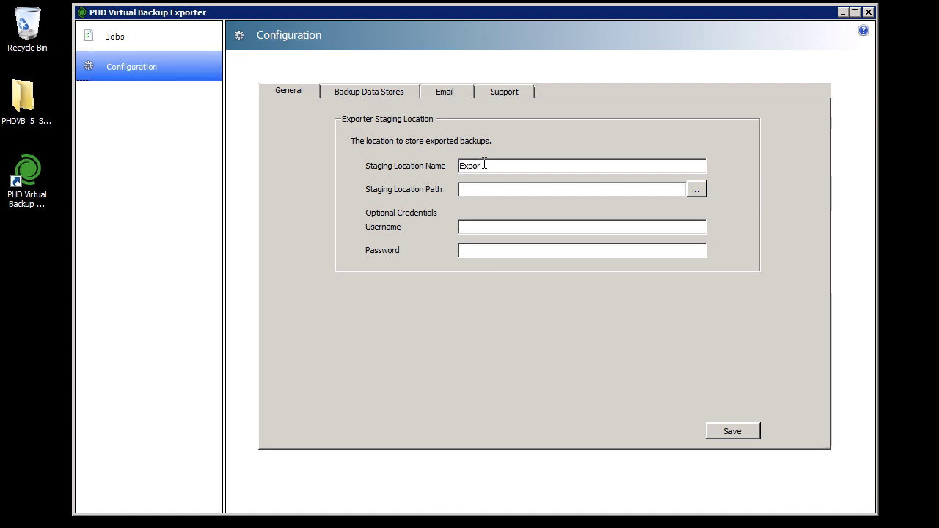
pyautogui.write('ted Backups')
# - Set the staging path to C:\exported_backups and save the settings
pyautogui.click(696, 190)
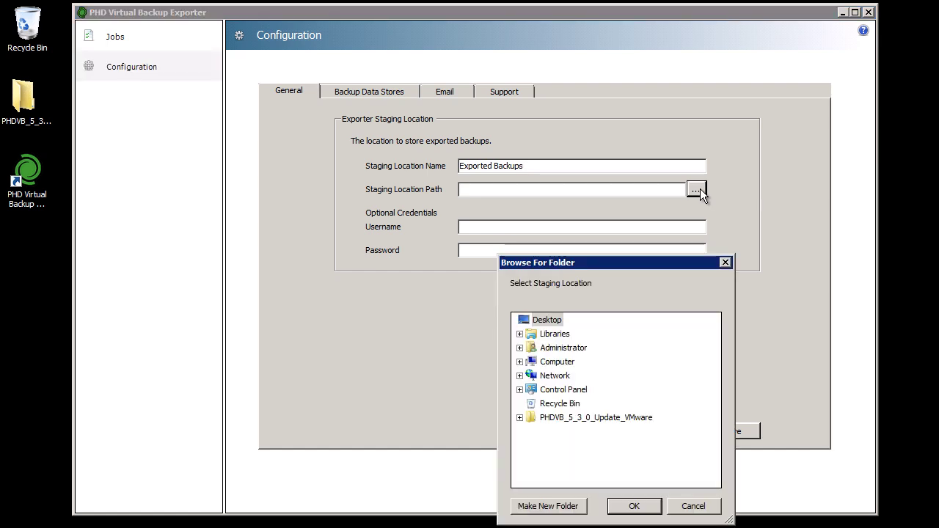
pyautogui.click(557, 361)
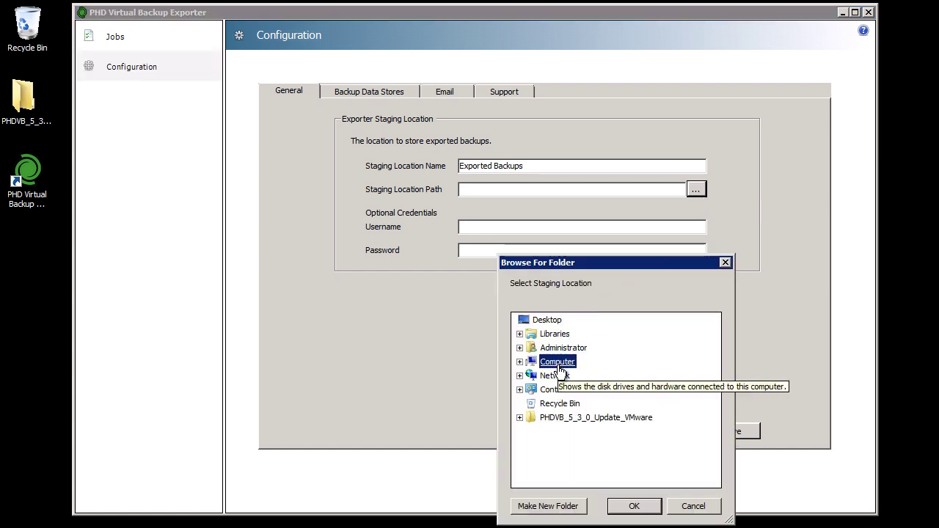
pyautogui.doubleClick(571, 390)
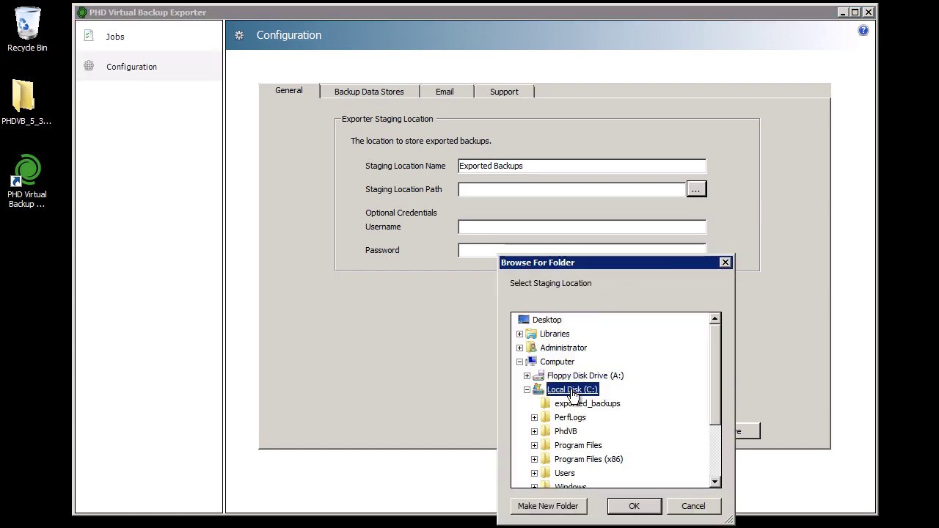
pyautogui.click(613, 404)
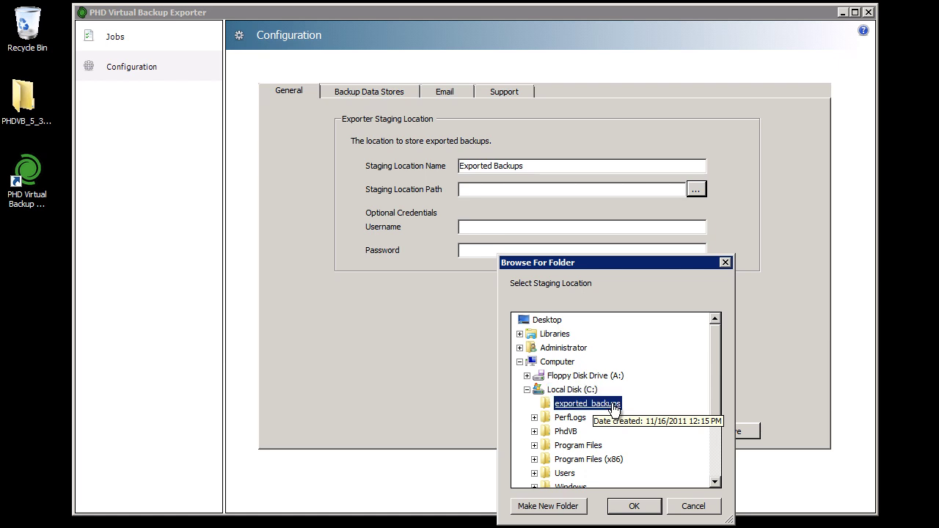
pyautogui.click(638, 505)
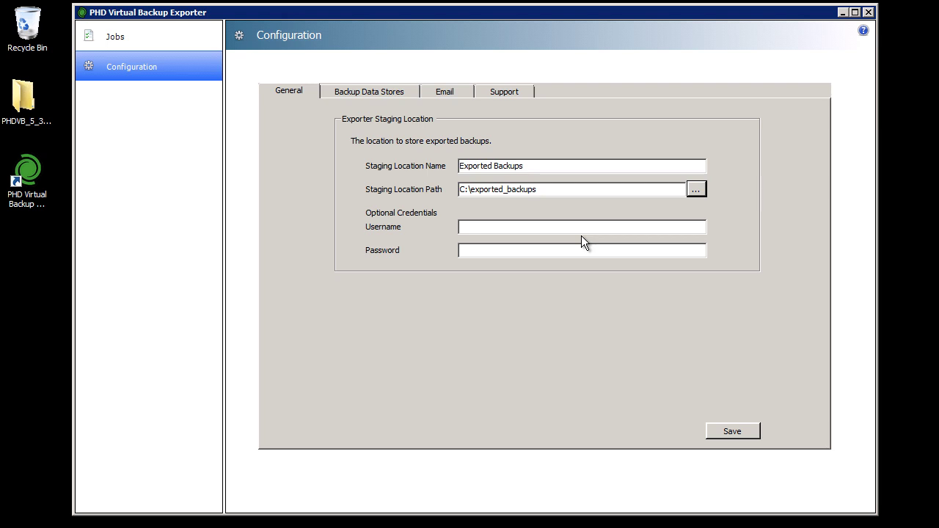
pyautogui.click(732, 432)
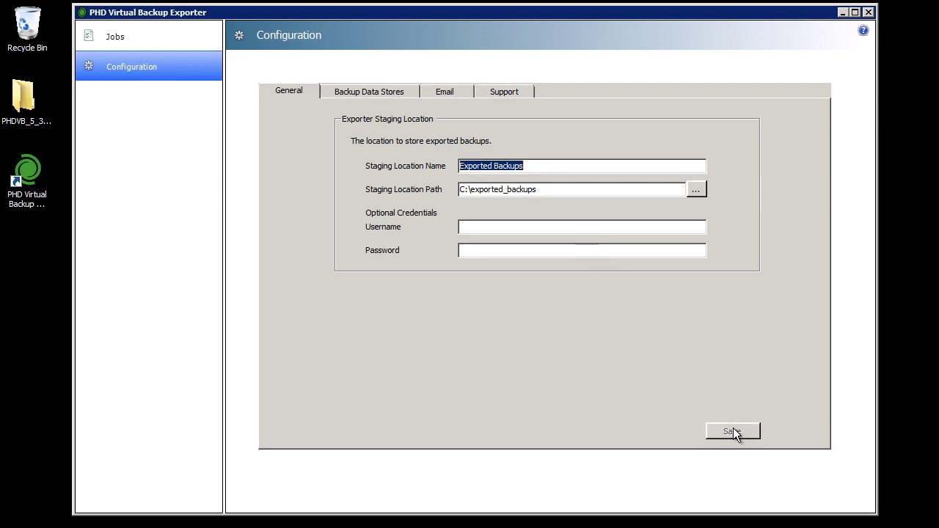
# - Check the Backup Data Stores view and review the Backup Console's connector shares at 192.168.40.250
pyautogui.click(407, 89)
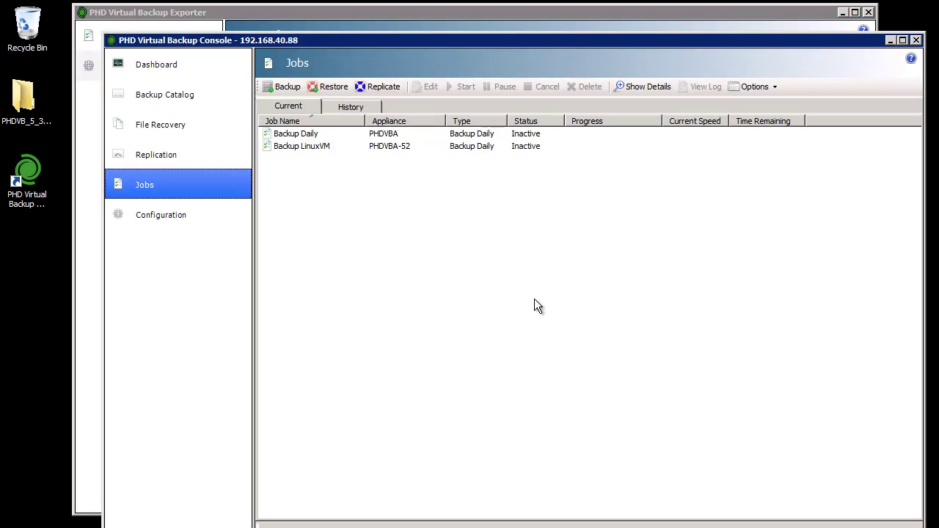
pyautogui.click(168, 218)
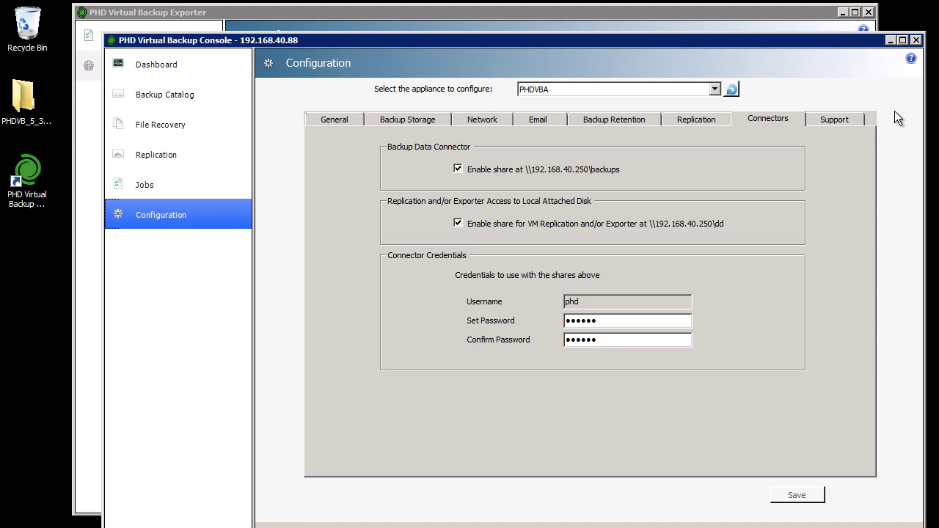
# - Add a data store named My Backups at \\192.168.40.250\dd with the appliance login
pyautogui.click(890, 40)
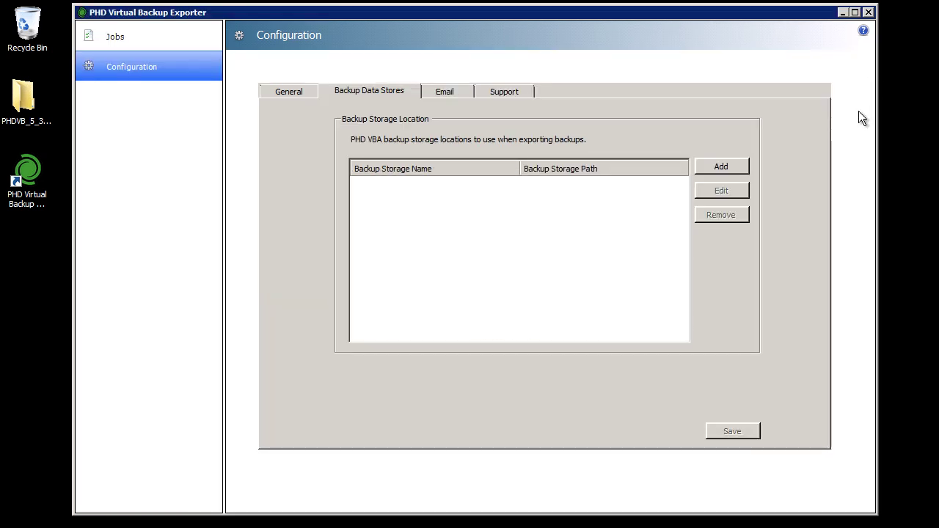
pyautogui.click(738, 165)
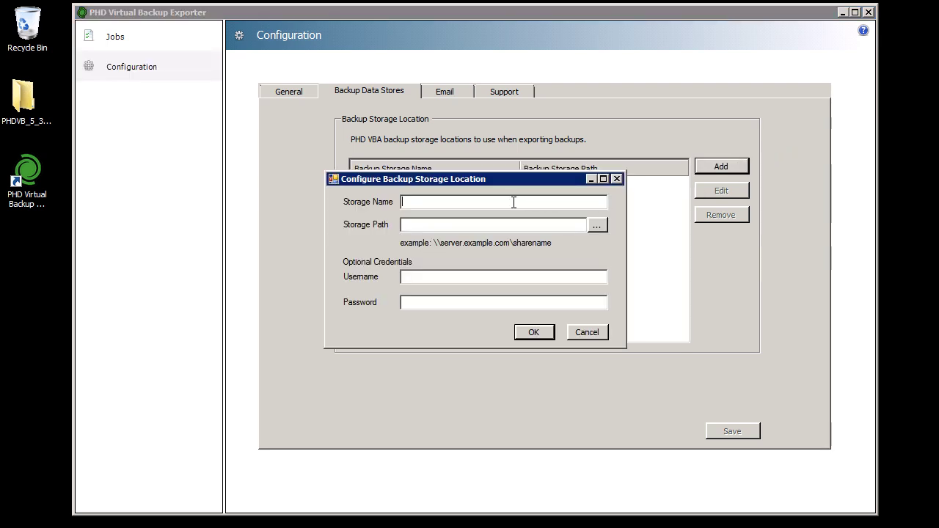
pyautogui.write('My Backups')
pyautogui.press('Tab')
pyautogui.write('\\\\192.168.40.250\\dd')
pyautogui.press('Tab')
pyautogui.write('phd')
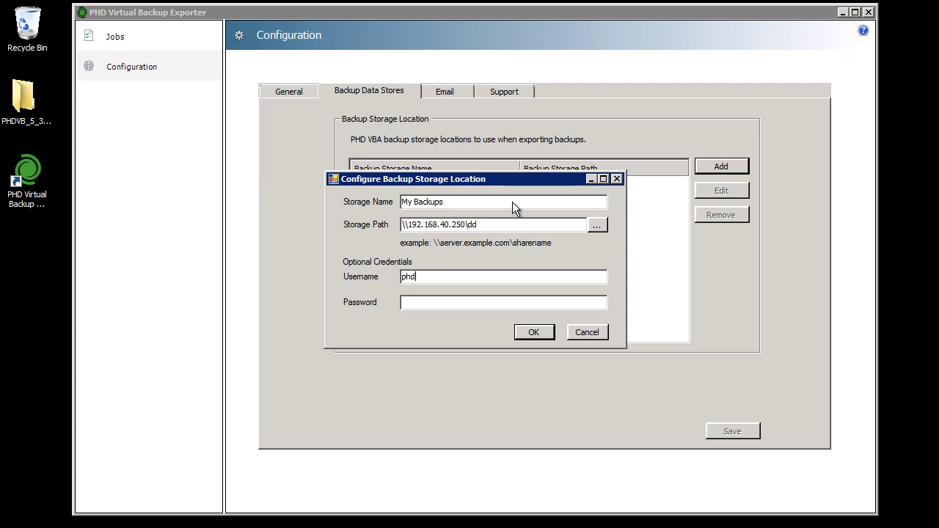
pyautogui.write('******')
# - Confirm and save the My Backups data store, then enable email reports
pyautogui.click(534, 332)
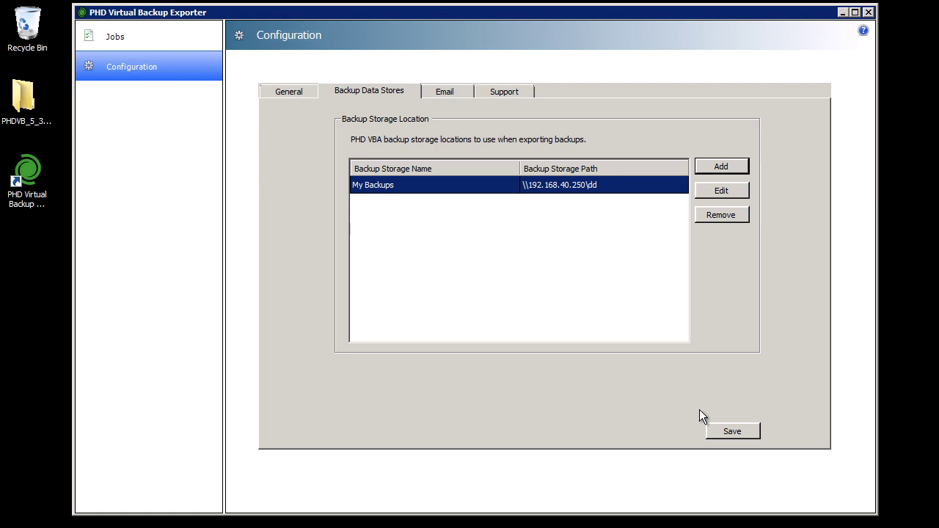
pyautogui.click(748, 433)
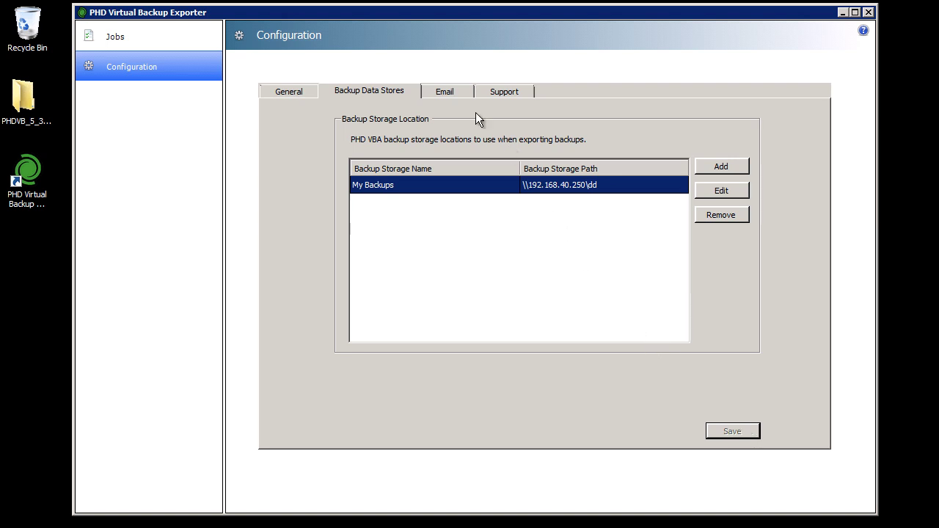
pyautogui.click(460, 94)
pyautogui.click(448, 156)
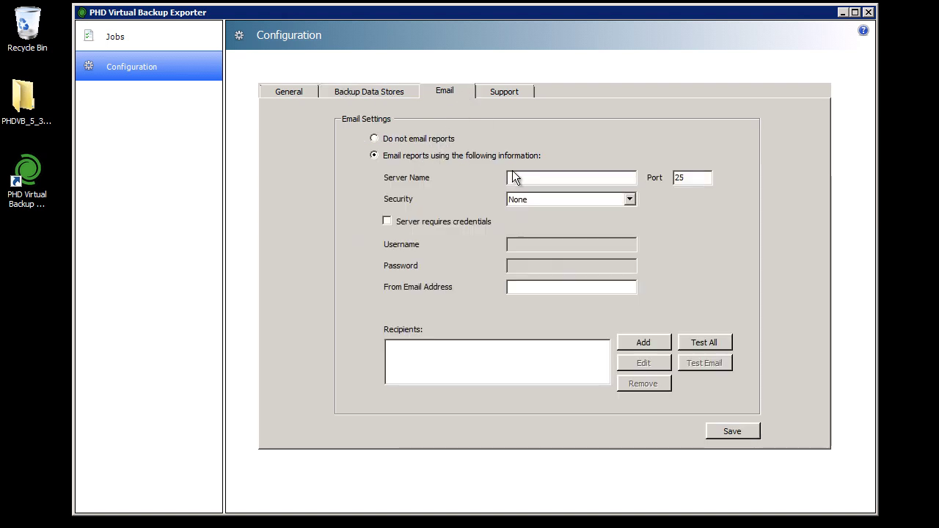
# - Set SMTP server smtp.appsonline.com requiring credentials, with the account username, password and sender address
pyautogui.write('smtp.appsonline.com')
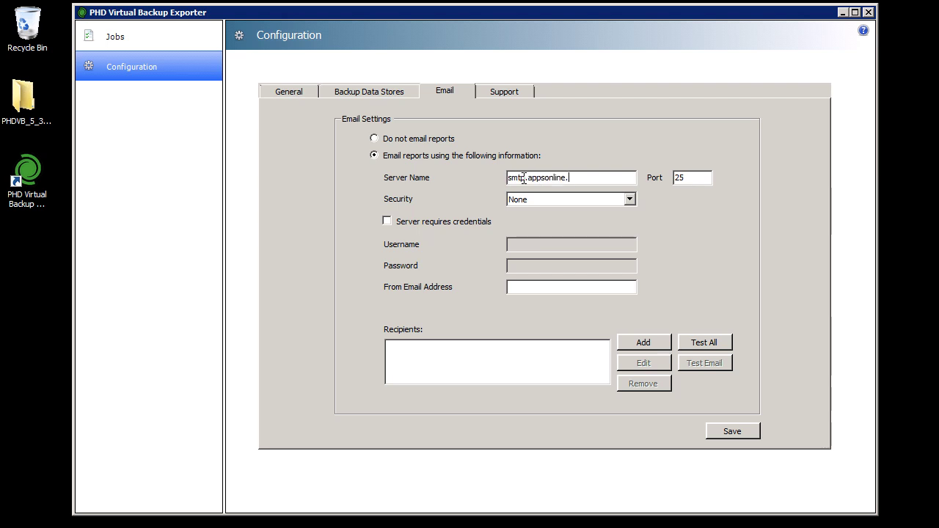
pyautogui.press('Tab')
pyautogui.click(447, 223)
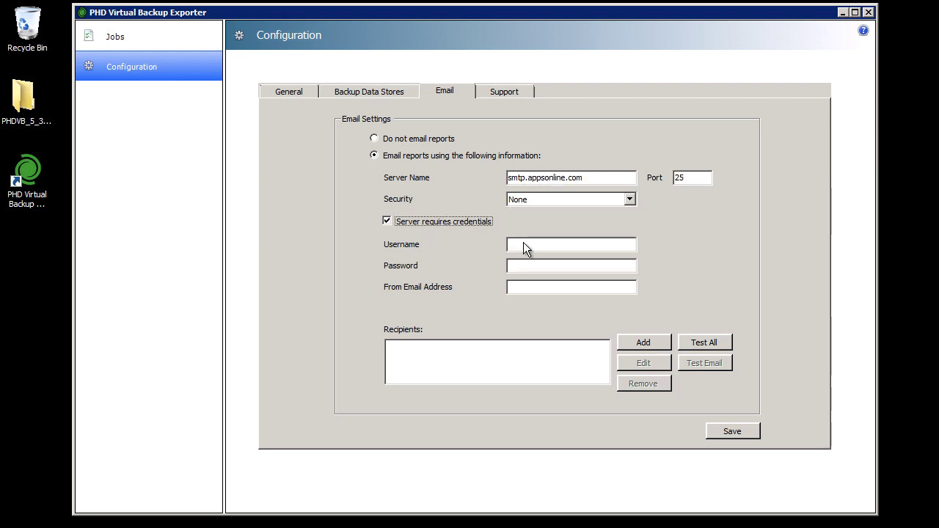
pyautogui.click(525, 245)
pyautogui.press('Tab')
pyautogui.write('**********')
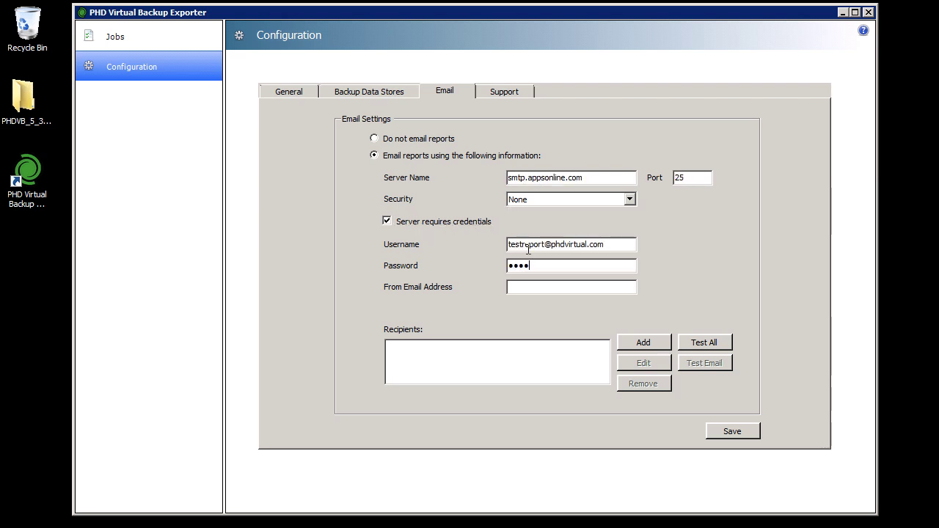
pyautogui.press('Tab')
# - Add one report recipient's e-mail address, save the email settings, and return to Jobs
pyautogui.click(643, 342)
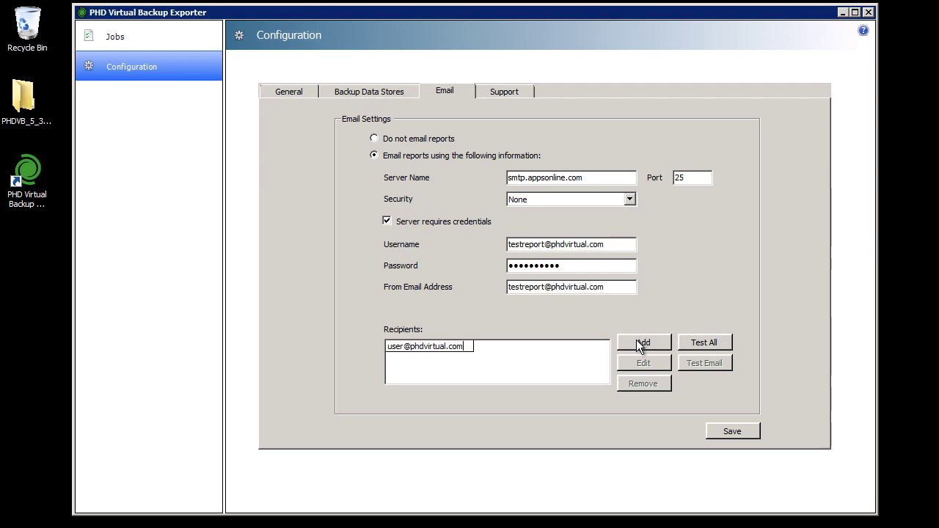
pyautogui.click(747, 429)
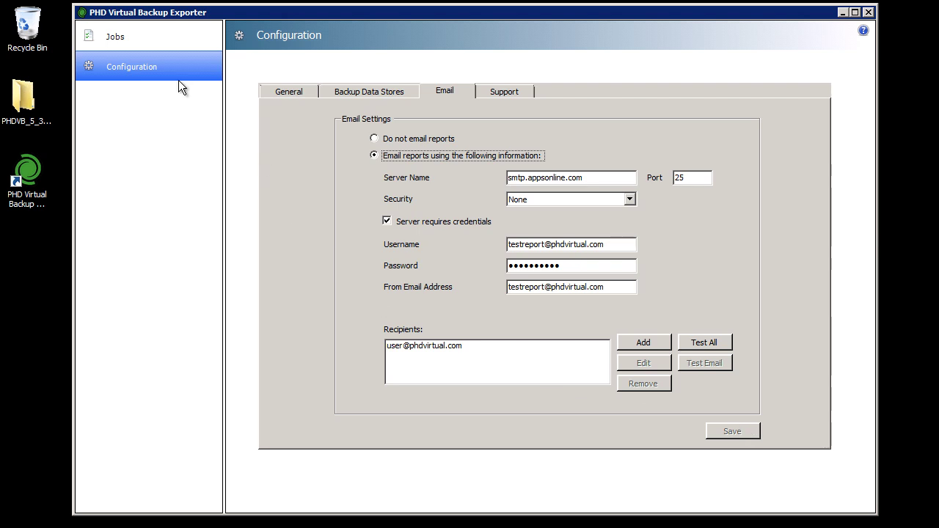
pyautogui.click(125, 38)
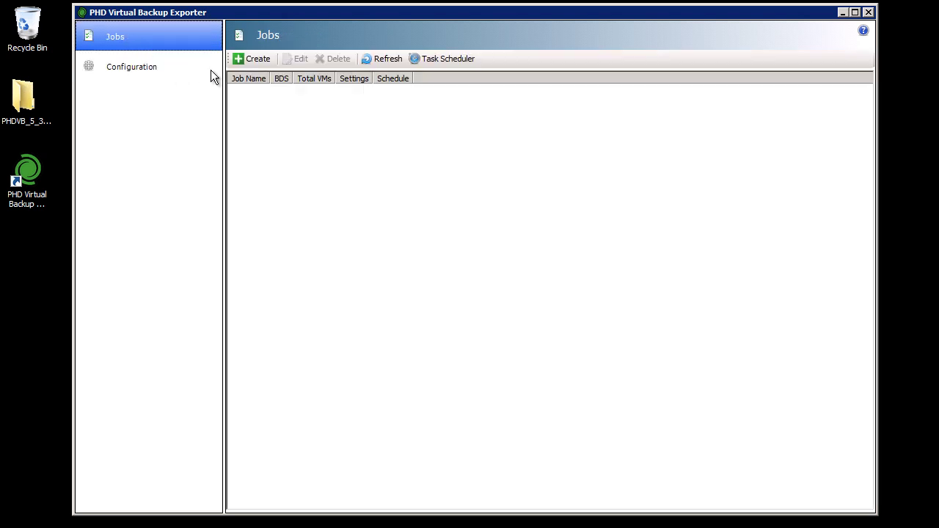
# - Create ExportJob01 from My Backups including DHCP-Server, keeping the default name and Task Scheduler option
pyautogui.click(270, 62)
pyautogui.moveTo(541, 180); pyautogui.dragTo(425, 87)
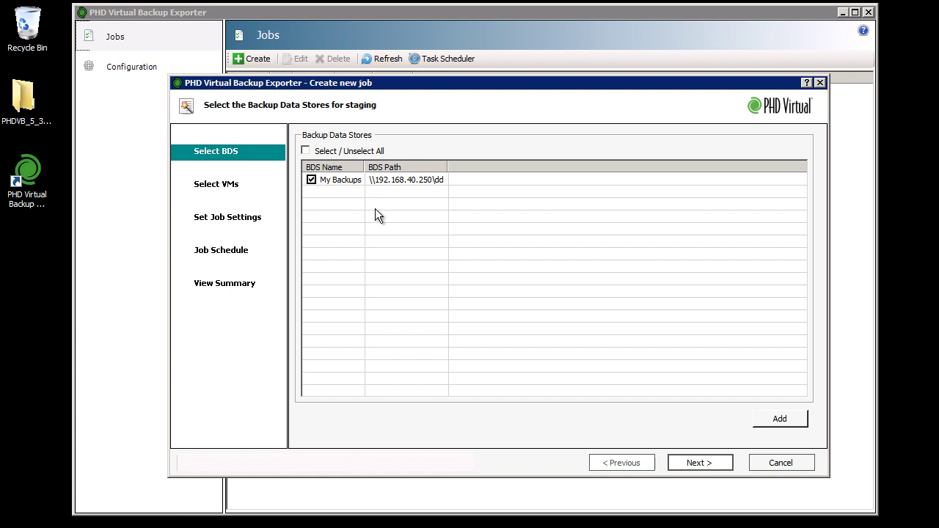
pyautogui.click(719, 464)
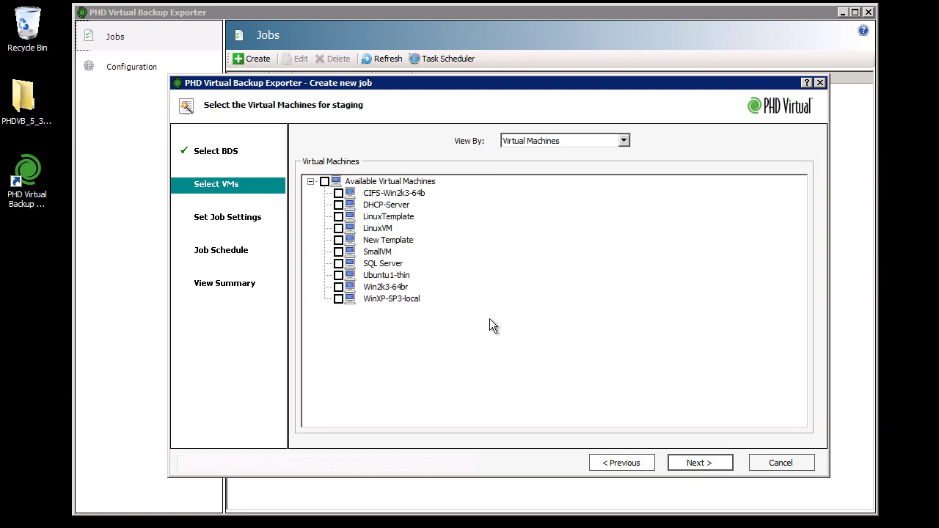
pyautogui.click(339, 206)
pyautogui.click(718, 463)
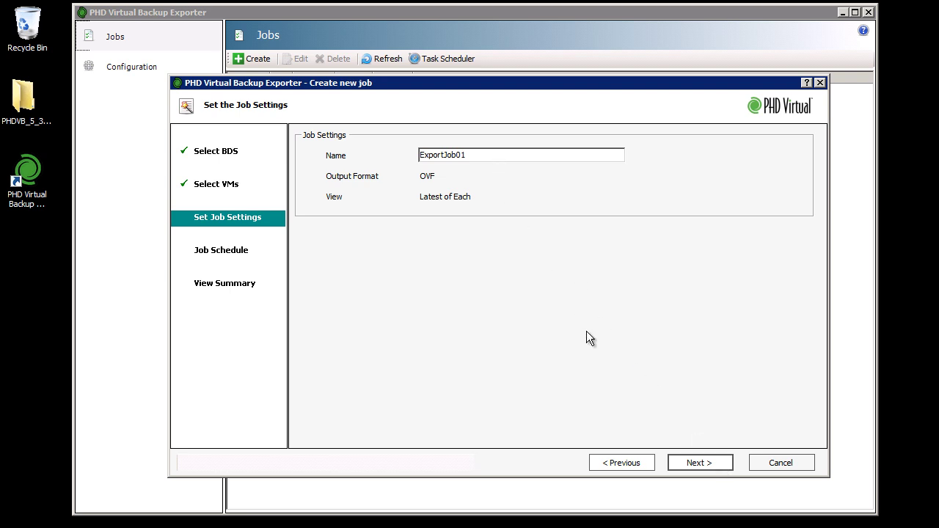
pyautogui.click(718, 461)
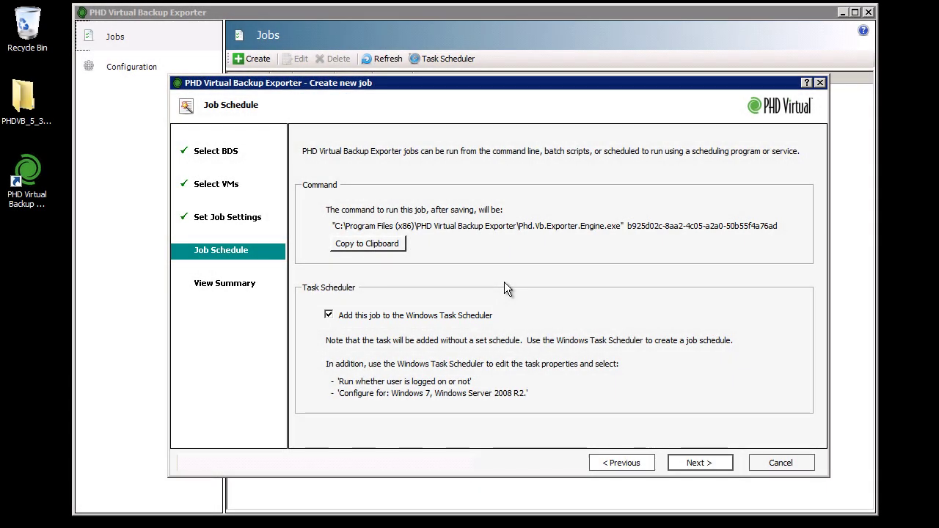
pyautogui.click(723, 462)
# - Save ExportJob01 and open its properties from the Task Scheduler Library
pyautogui.click(719, 461)
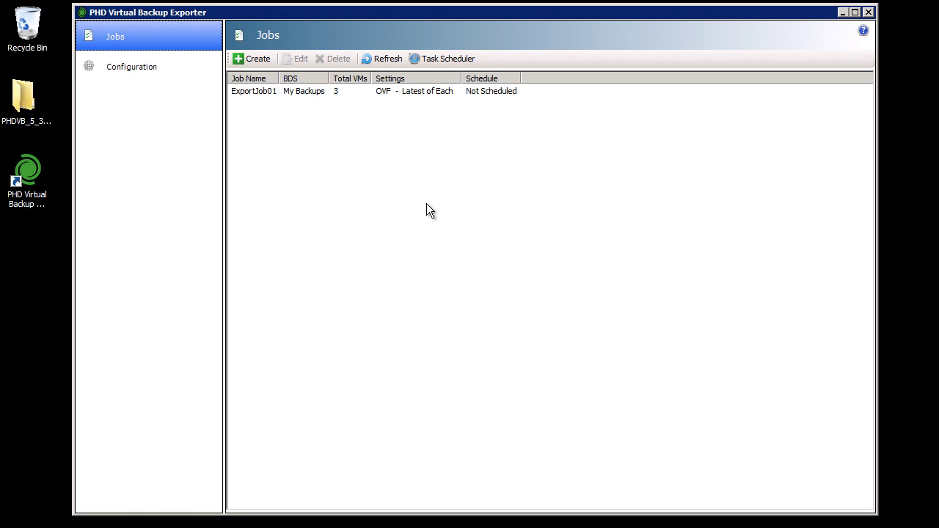
pyautogui.click(462, 59)
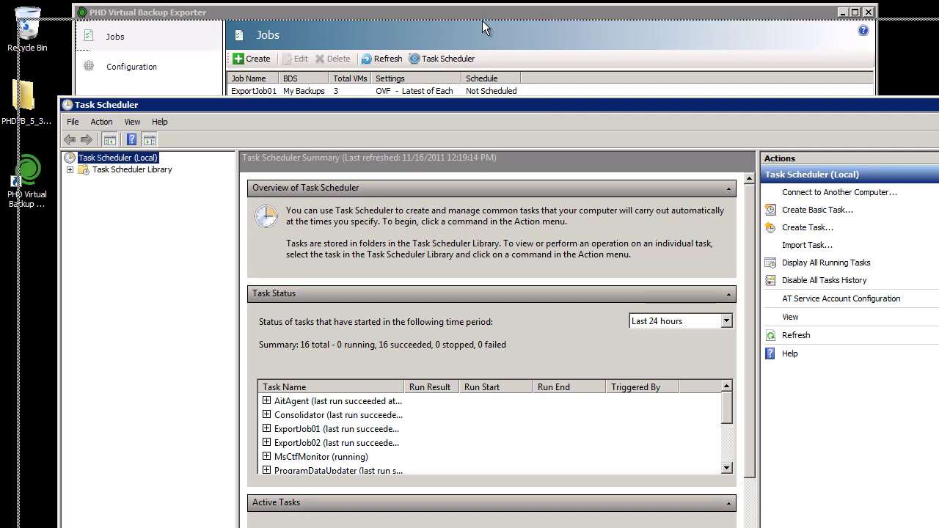
pyautogui.moveTo(480, 10); pyautogui.dragTo(480, 11)
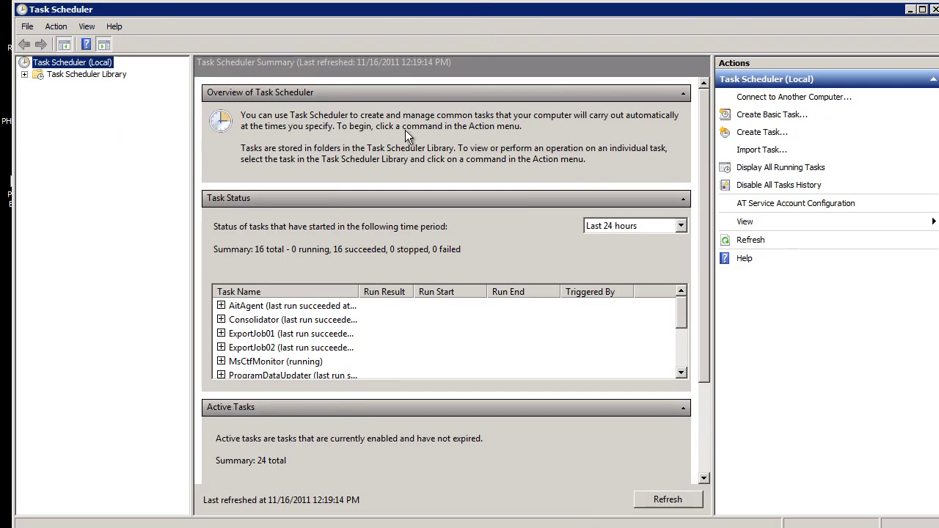
pyautogui.click(72, 75)
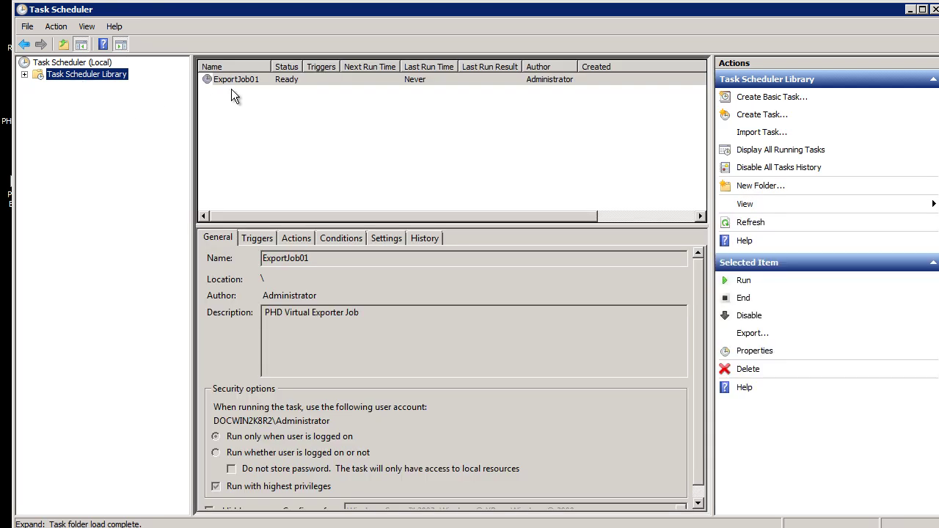
pyautogui.click(246, 80)
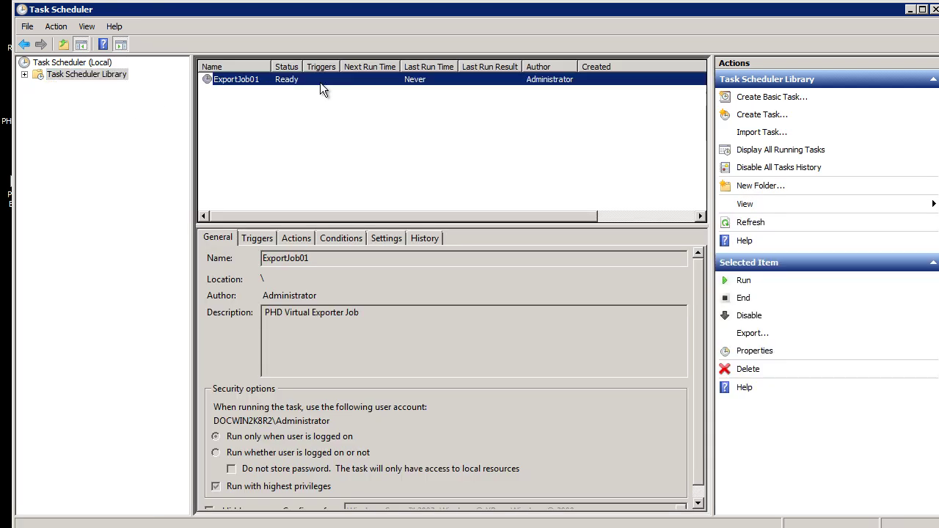
pyautogui.doubleClick(291, 79)
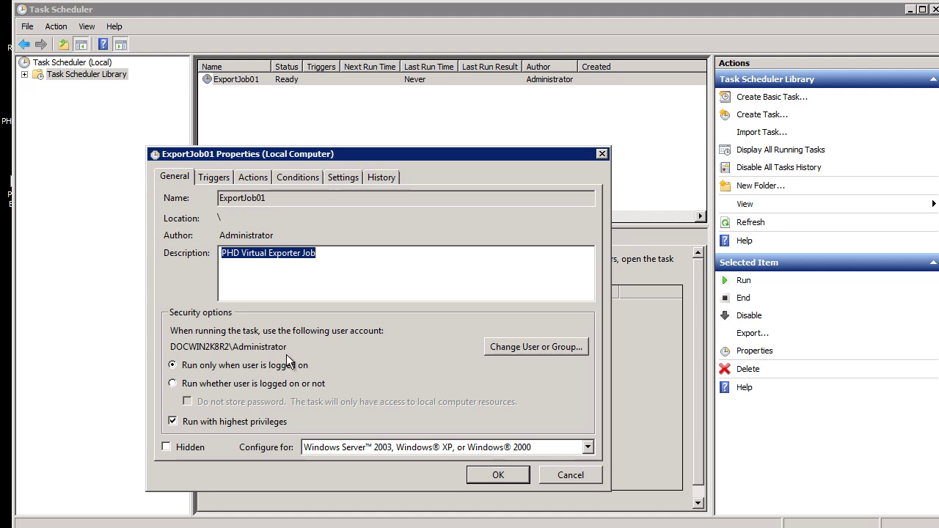
# - Make ExportJob01 run whether or not the user is logged on, configured for Windows 7/Server 2008 R2
pyautogui.click(190, 385)
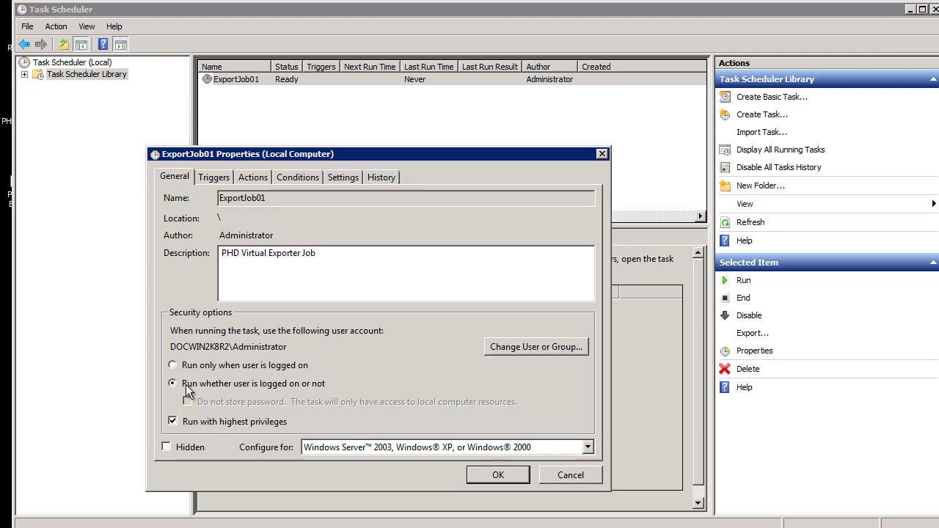
pyautogui.click(585, 447)
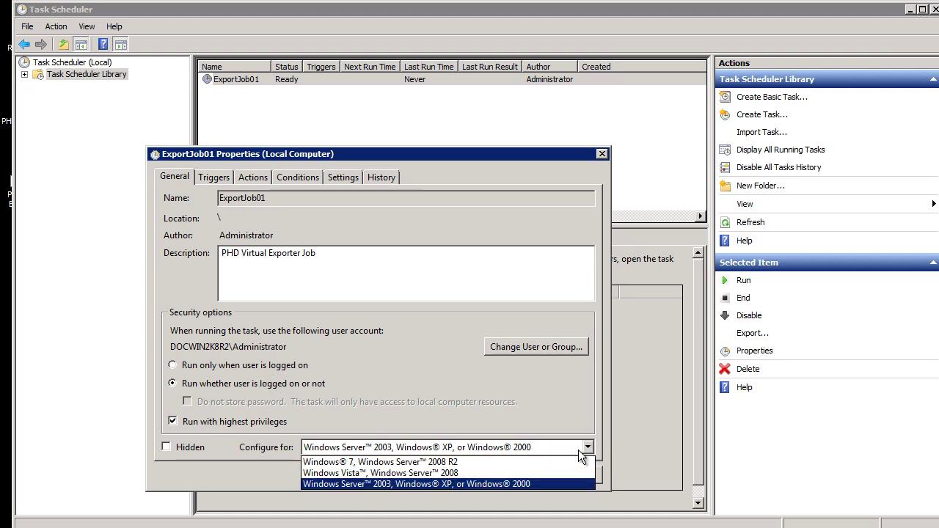
pyautogui.click(409, 463)
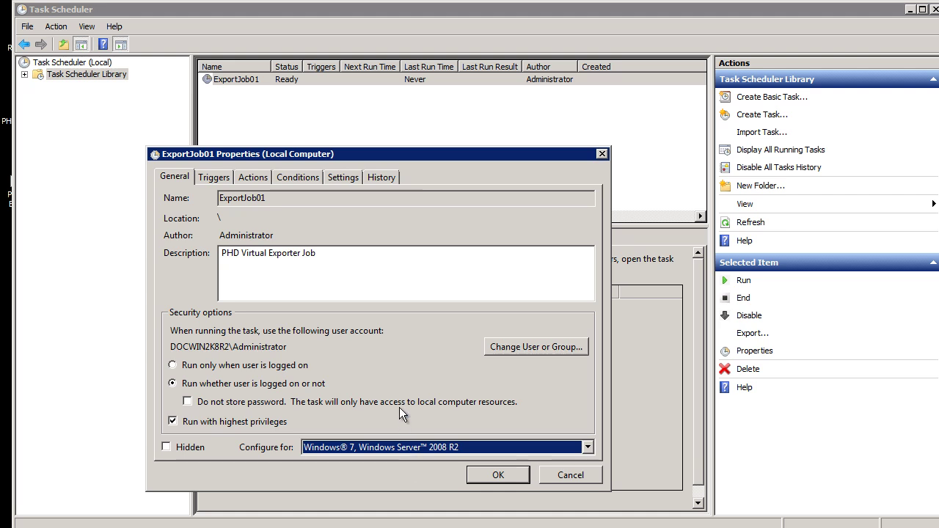
# - Add a Daily trigger for ExportJob01 starting at 12:00 AM
pyautogui.click(215, 177)
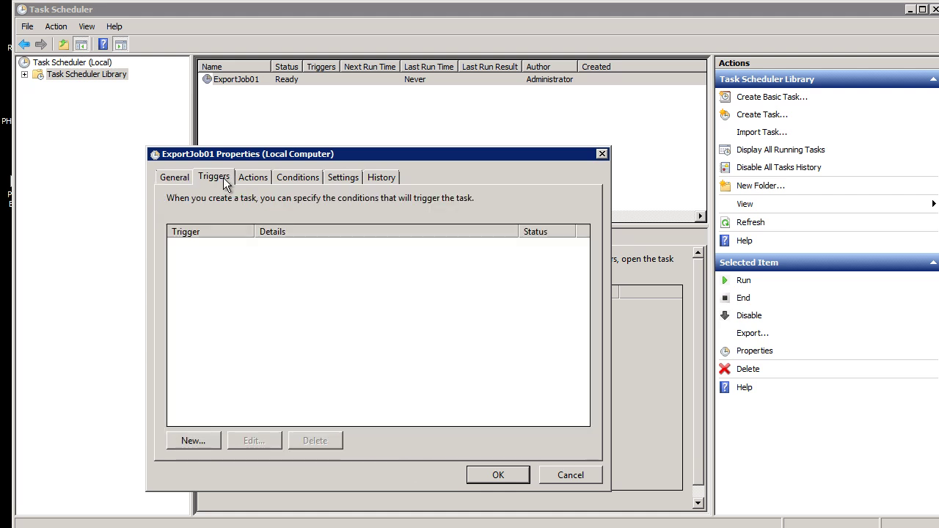
pyautogui.click(212, 437)
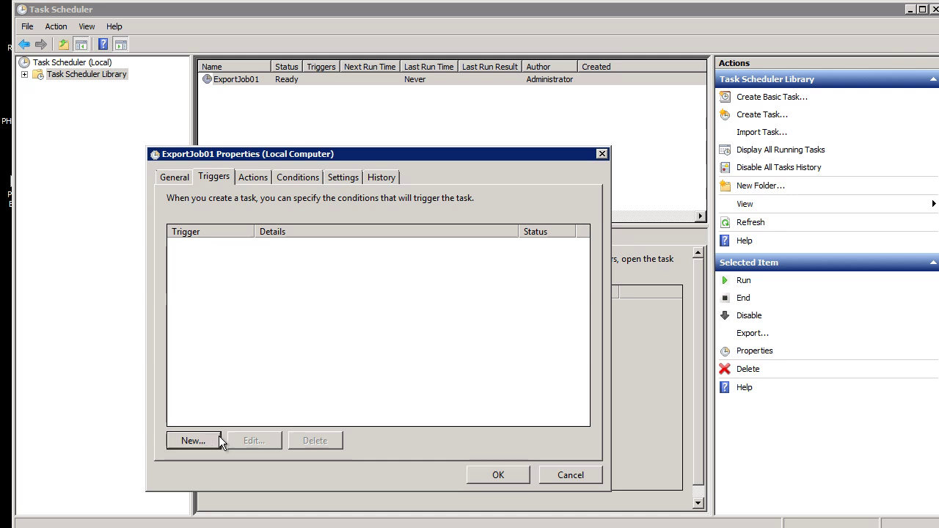
pyautogui.moveTo(575, 189); pyautogui.dragTo(439, 115)
pyautogui.click(306, 195)
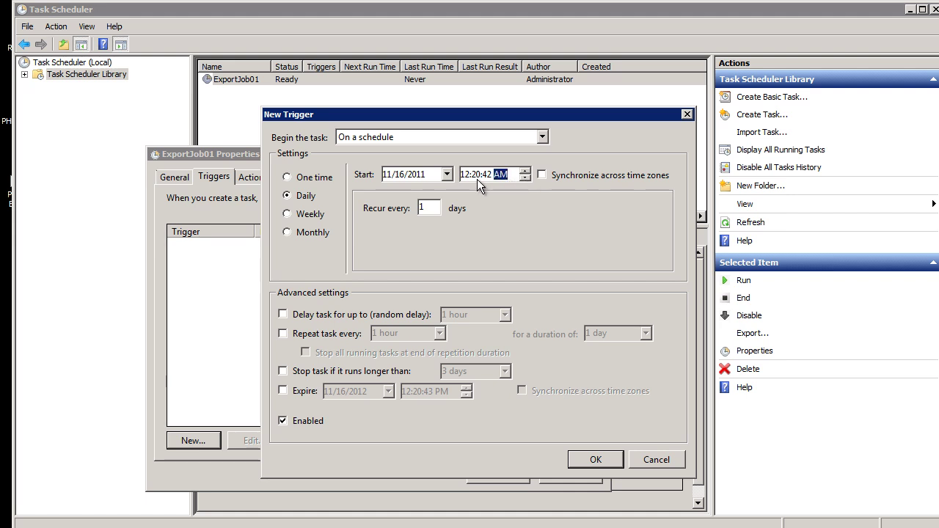
pyautogui.write('00')
pyautogui.click(599, 457)
# - Apply the task changes and confirm them with the account password
pyautogui.click(518, 477)
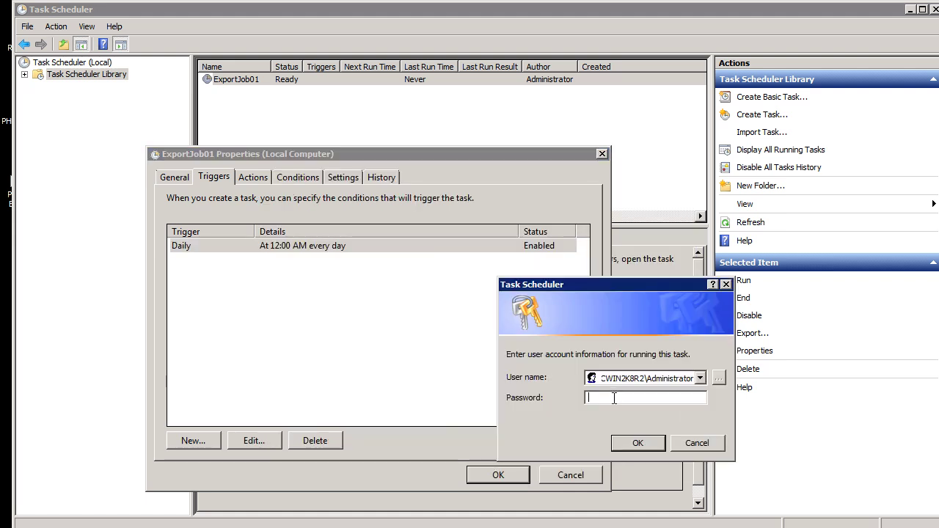
pyautogui.write('**********')
pyautogui.click(657, 443)
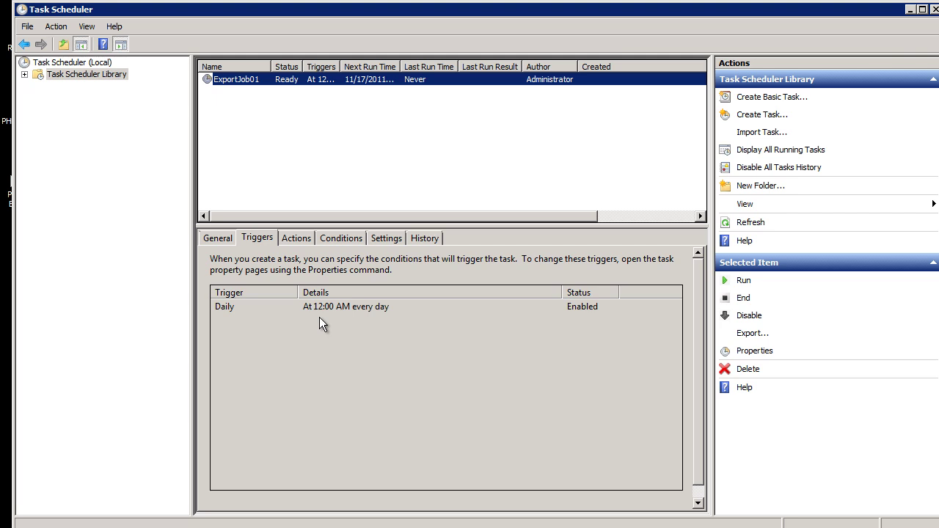
# - Run ExportJob01 now and widen the Status column to show it Running
pyautogui.rightClick(431, 80)
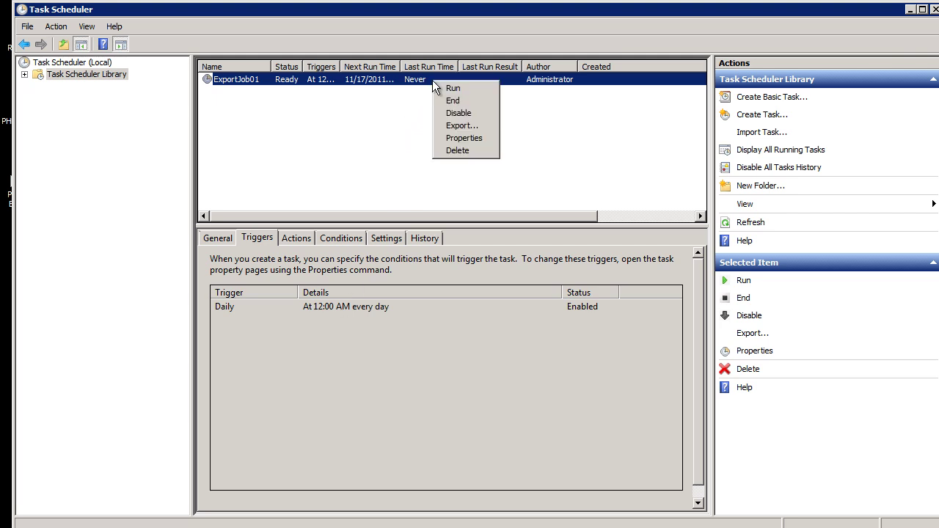
pyautogui.click(470, 92)
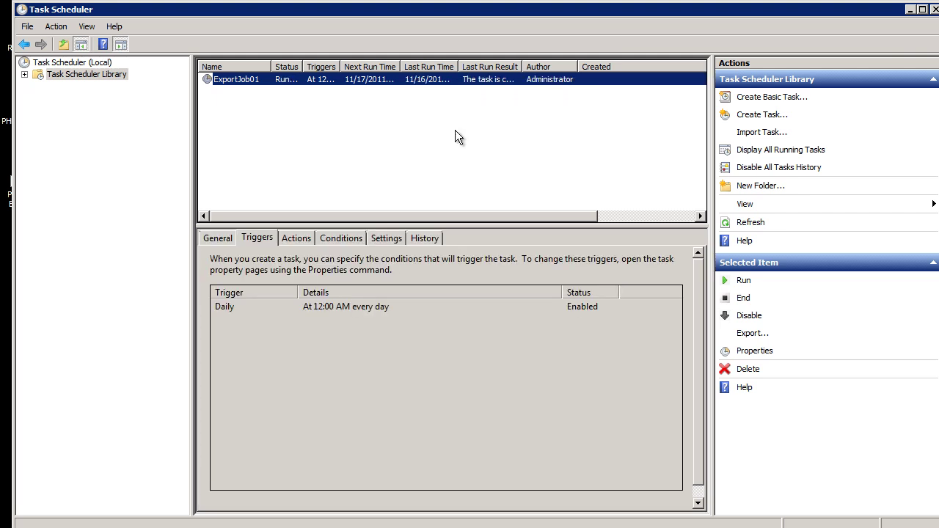
pyautogui.doubleClick(305, 66)
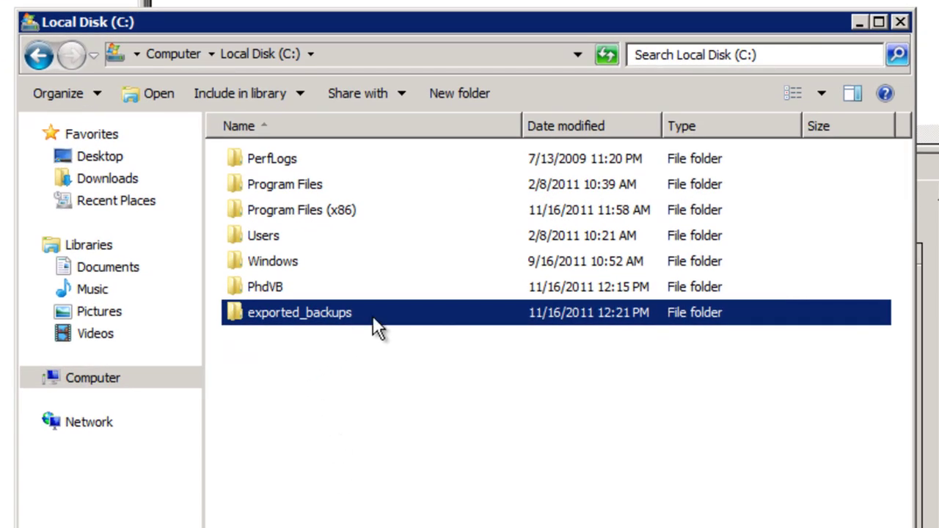
# - Browse into exported_backups\DHCP-Server and read the DHCP-Server info text file in Notepad, then close it
pyautogui.doubleClick(372, 315)
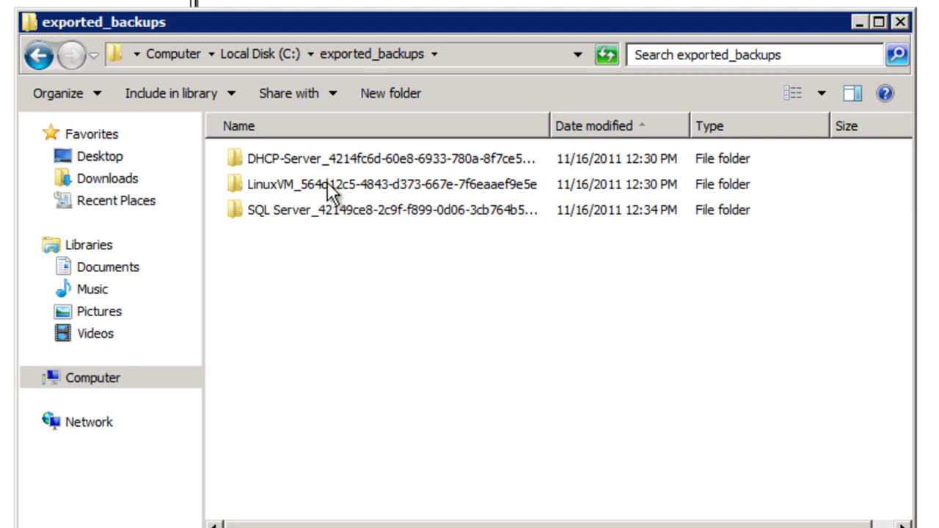
pyautogui.doubleClick(308, 157)
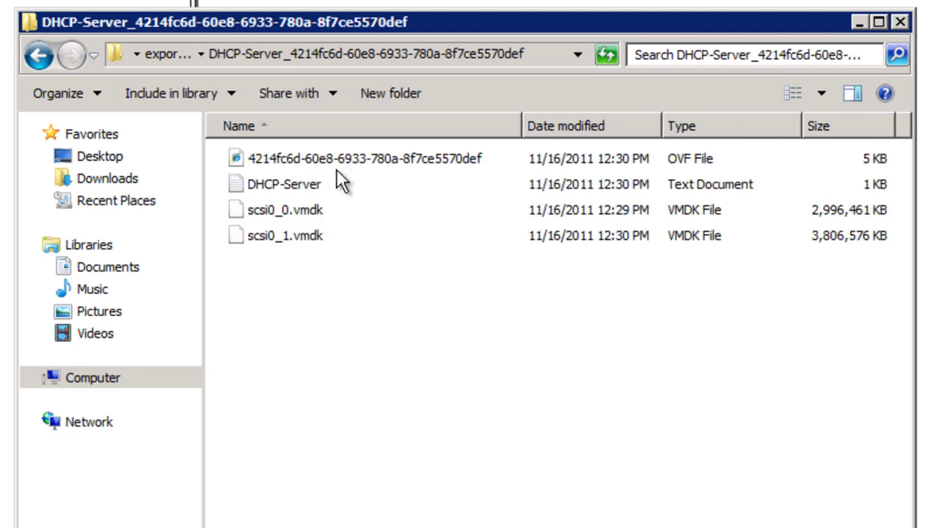
pyautogui.doubleClick(285, 183)
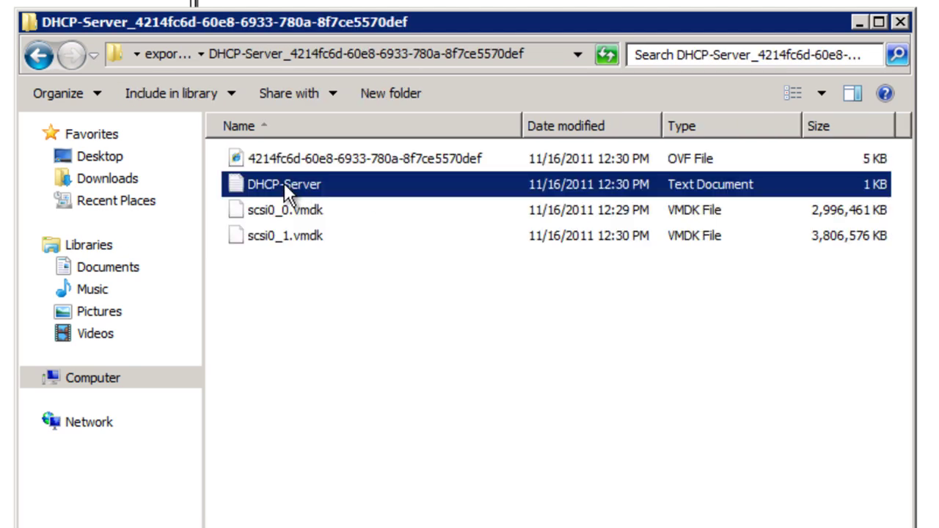
pyautogui.moveTo(627, 297); pyautogui.dragTo(497, 220)
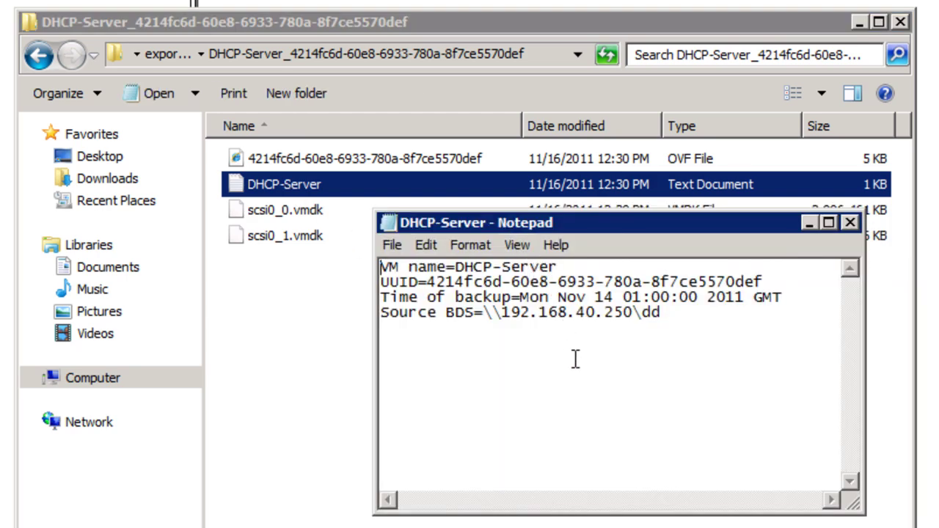
pyautogui.click(850, 222)
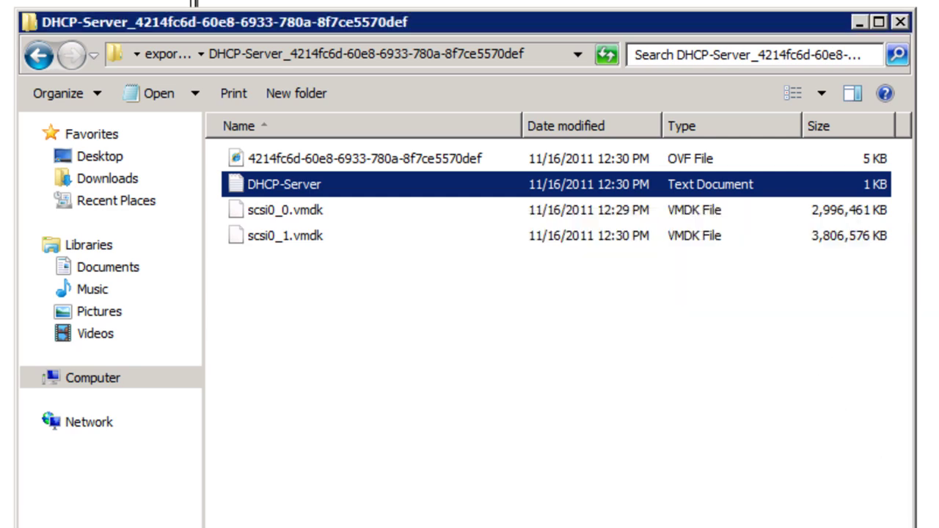